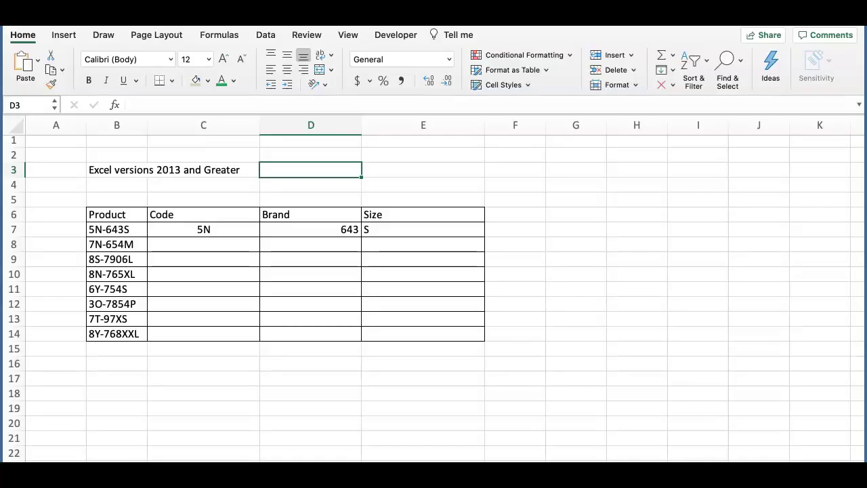
Flash Fill the Code, Brand and Size columns from the first-row examples 5N, 643 and S
left_click(220, 231)
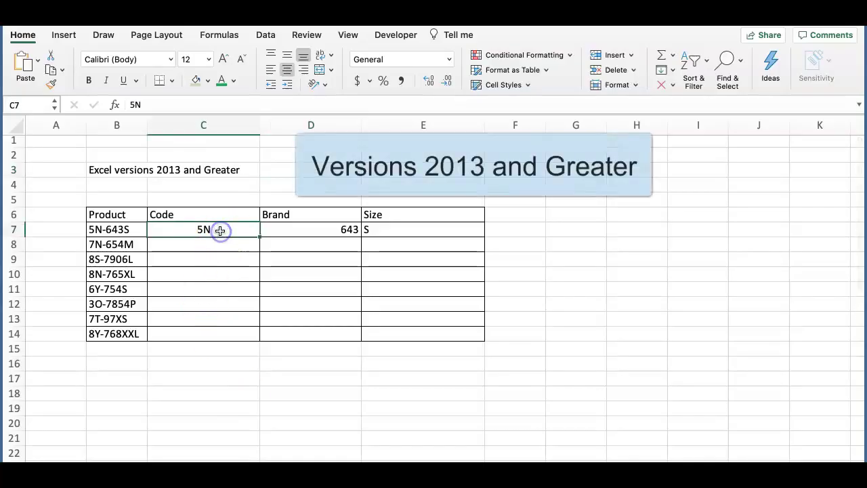
key("ctrl+e")
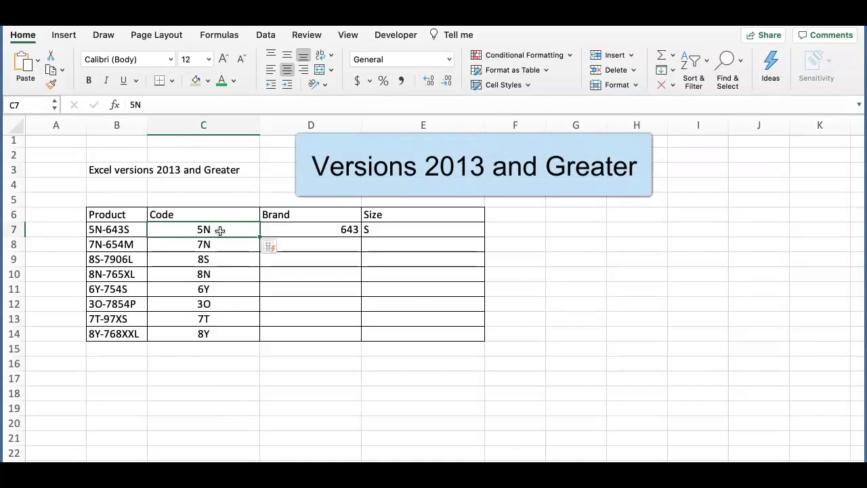
left_click(303, 228)
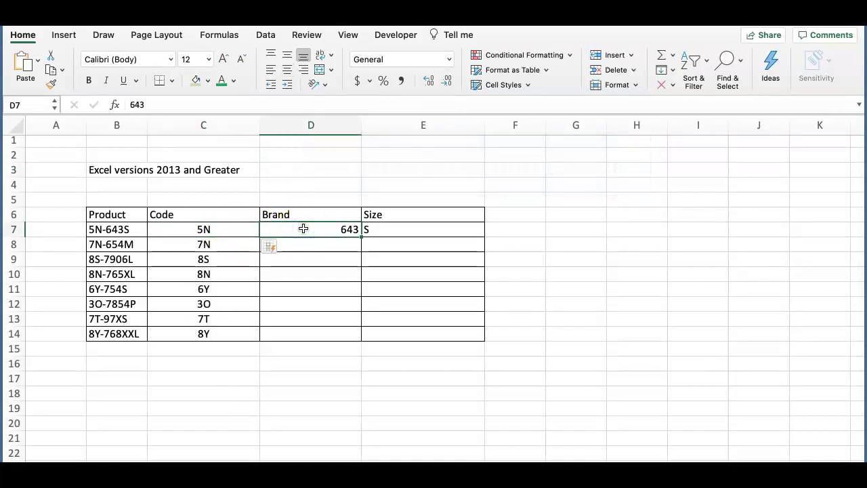
key("ctrl+e")
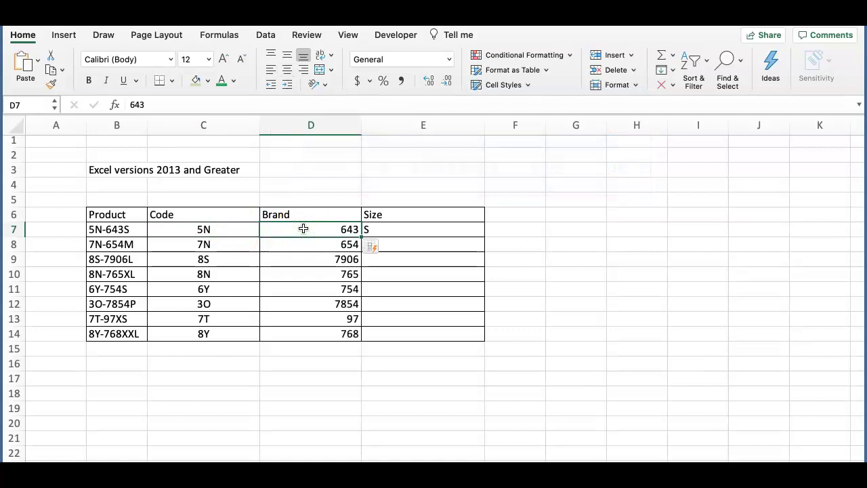
left_click(430, 230)
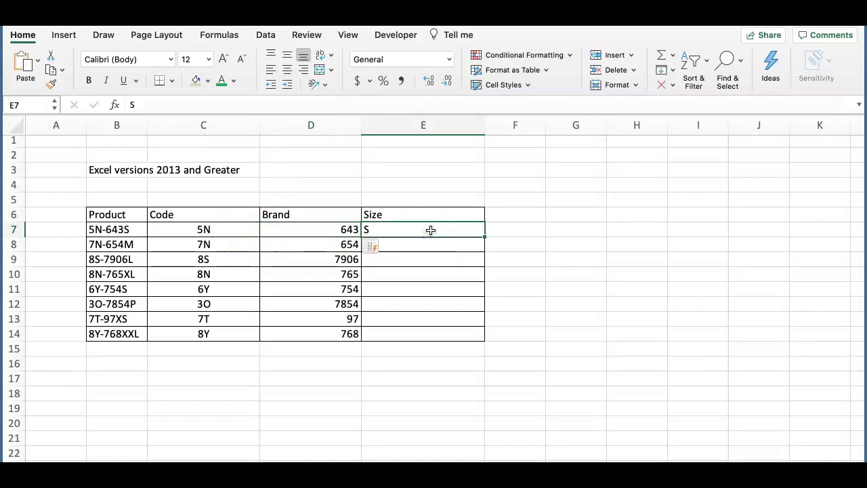
key("ctrl+e")
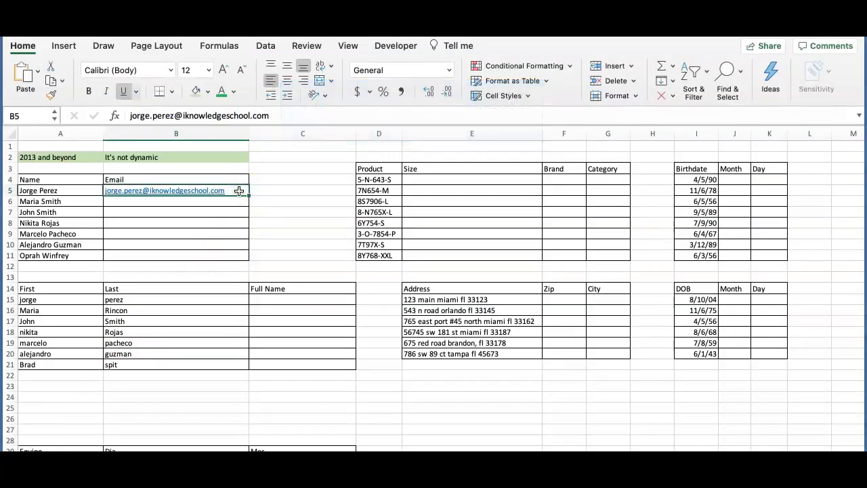
Flash Fill the emails, then change the second person's surname to test whether the email updates
key("ctrl+e")
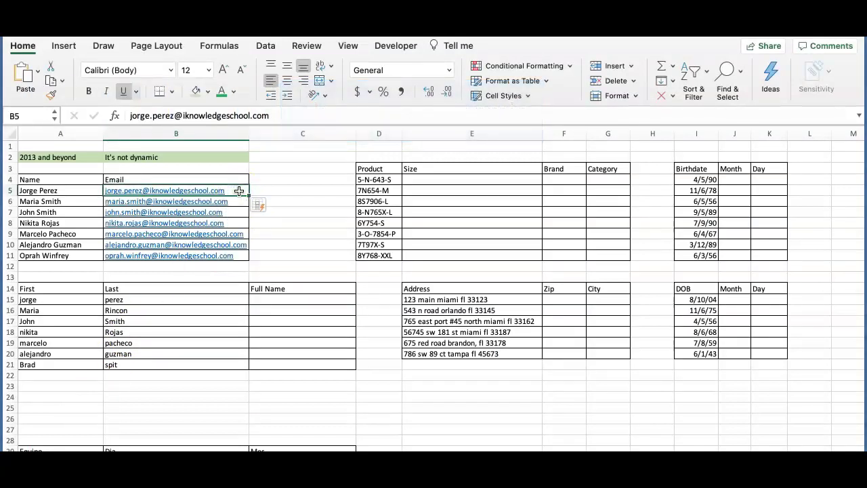
left_click(54, 202)
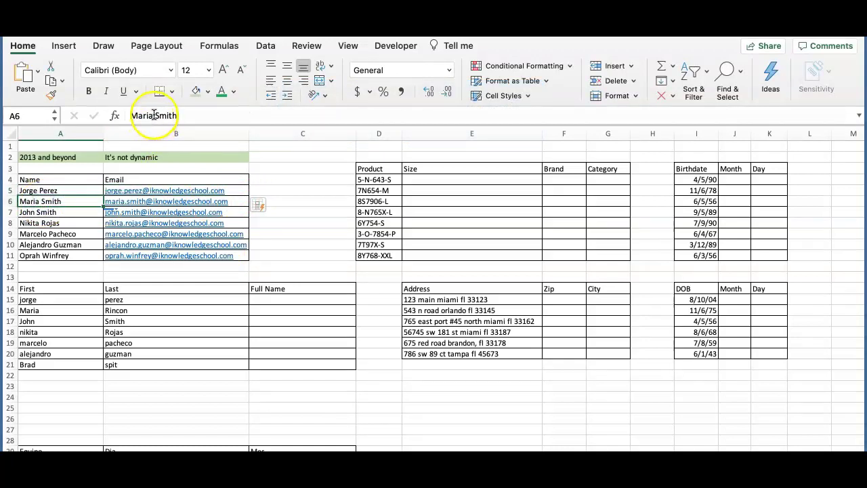
left_click_drag(156, 115, 194, 115)
key("BackSpace")
type("R")
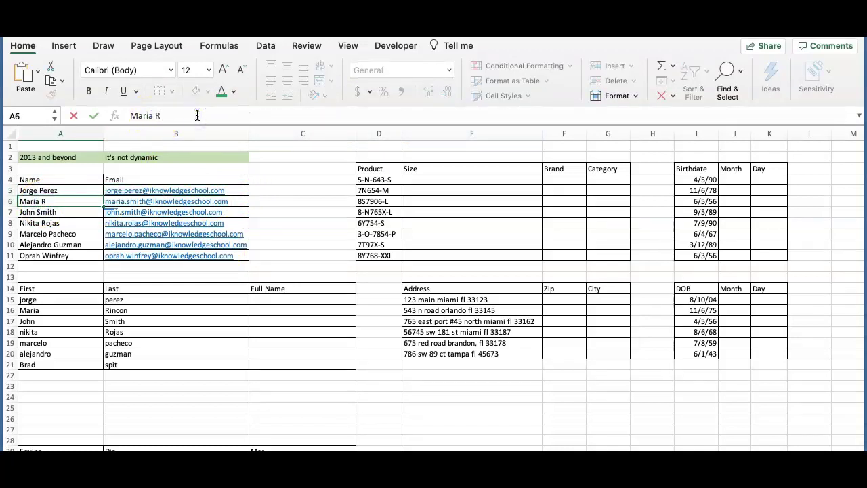
type("ojas")
key("Return")
Restore the second person's original surname in cell A6
left_click(74, 201)
double_click(74, 202)
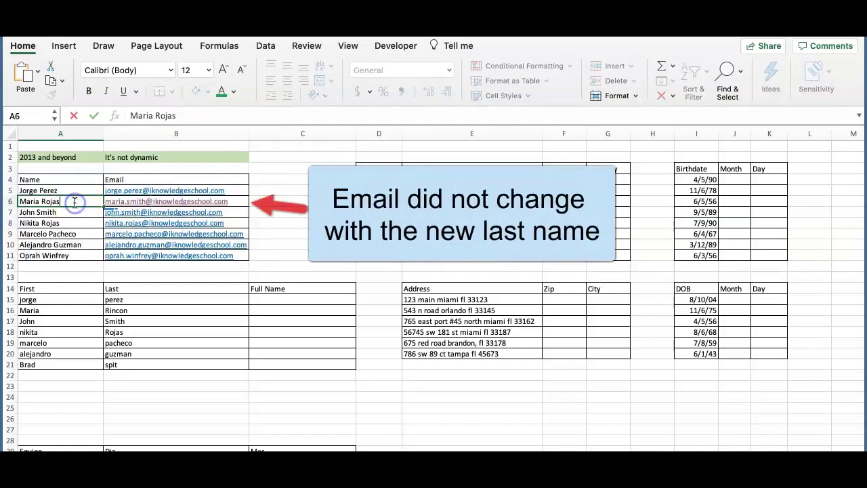
key("BackSpace")
key("BackSpace")
key("BackSpace")
key("BackSpace")
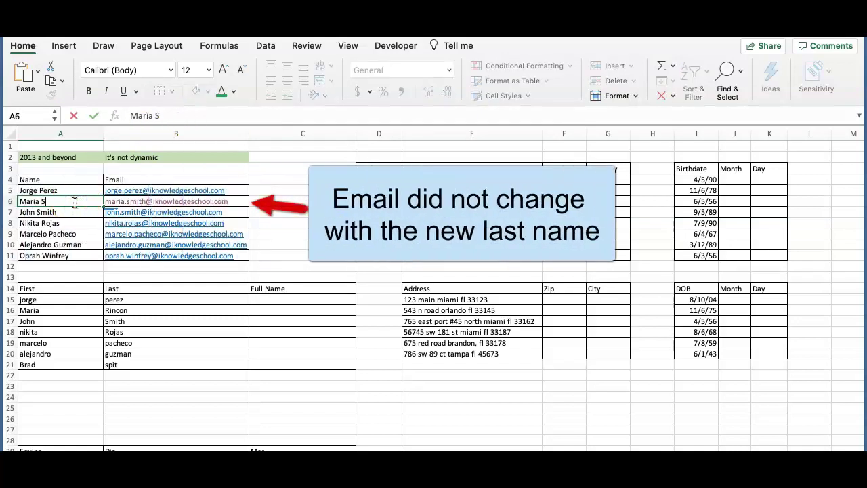
type("Smith")
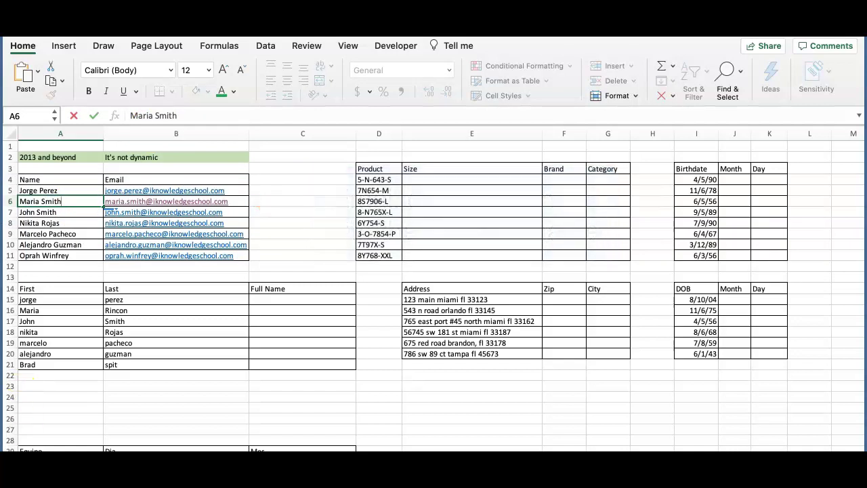
left_click(60, 429)
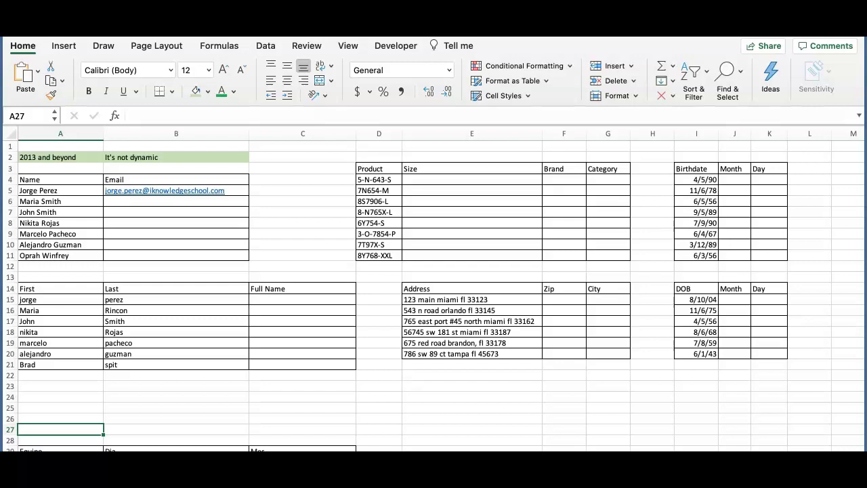
left_click(63, 191)
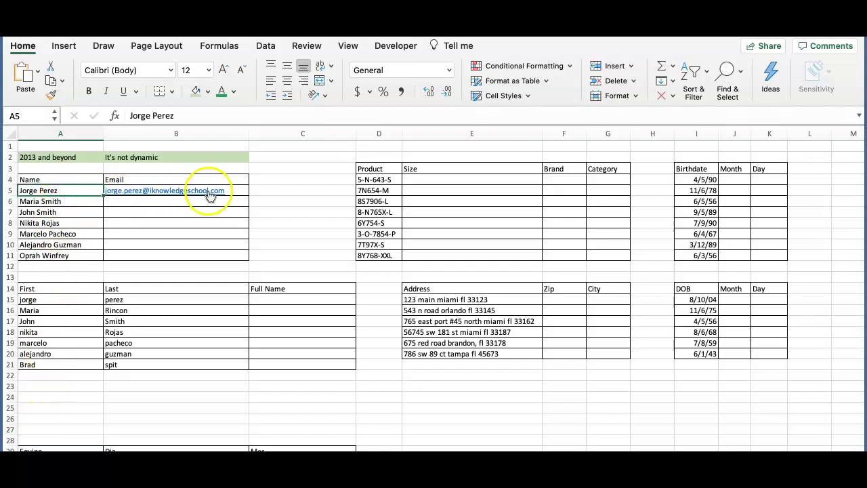
left_click(239, 189)
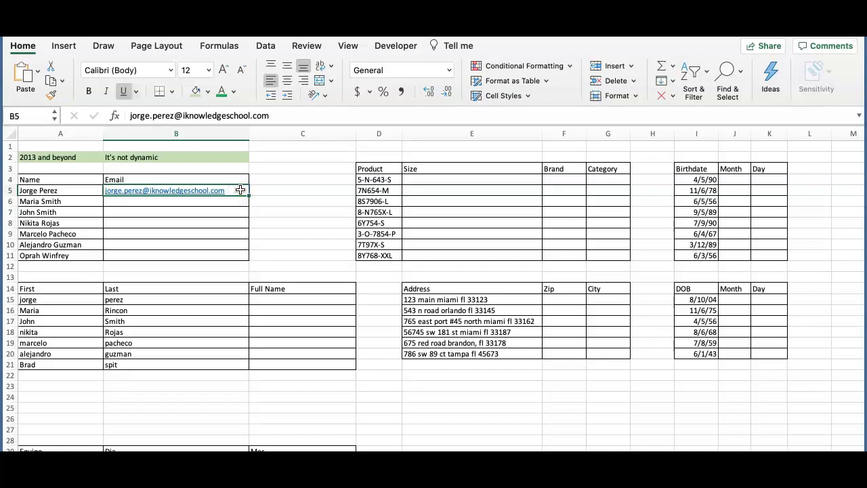
left_click_drag(239, 190, 248, 258)
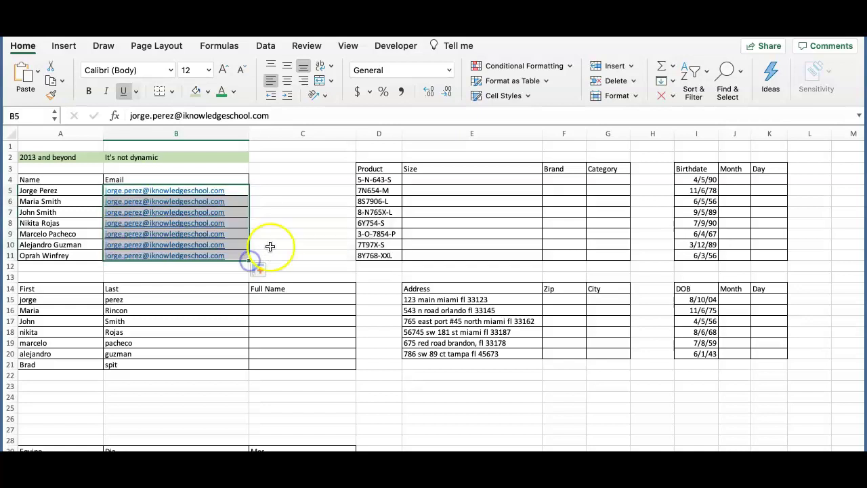
left_click(278, 240)
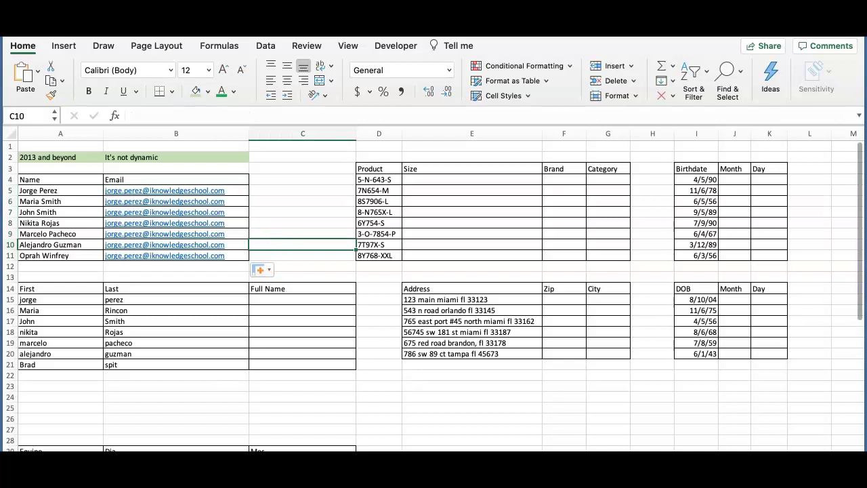
left_click(176, 266)
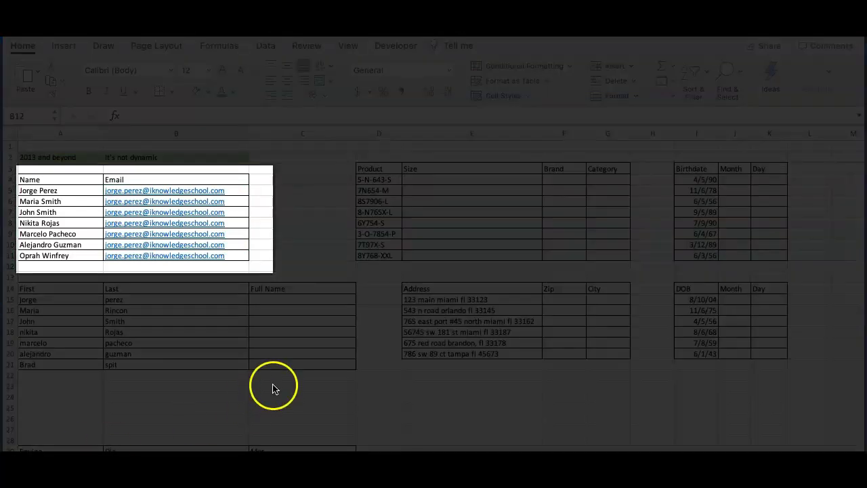
left_click(235, 188)
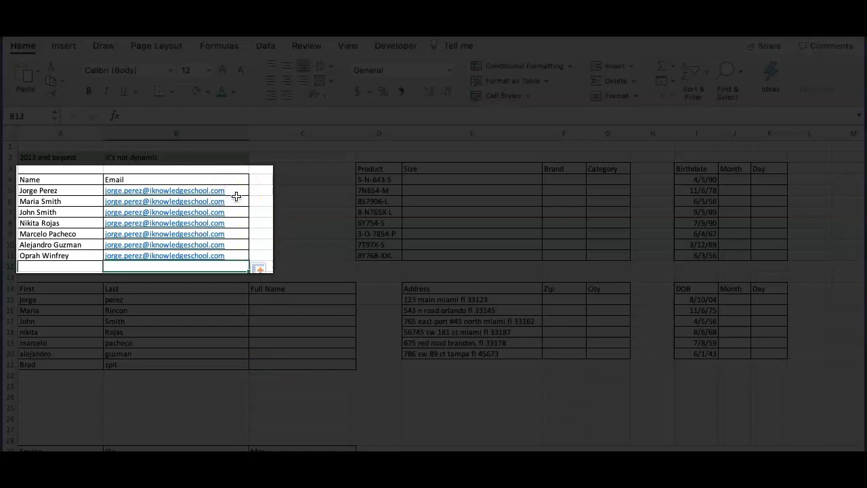
left_click(236, 201)
left_click_drag(237, 201, 239, 251)
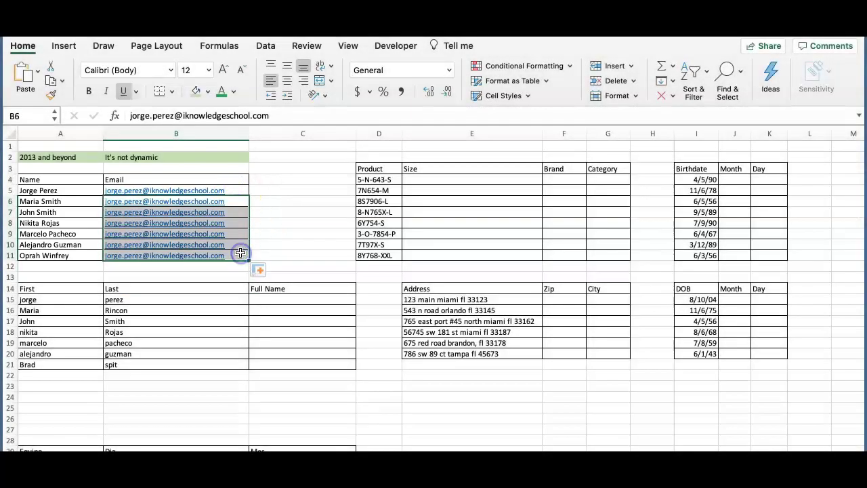
key("Delete")
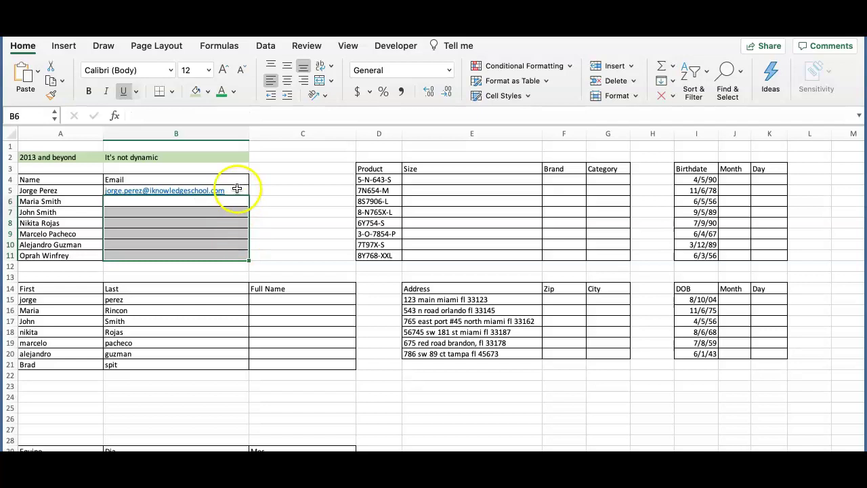
left_click(237, 188)
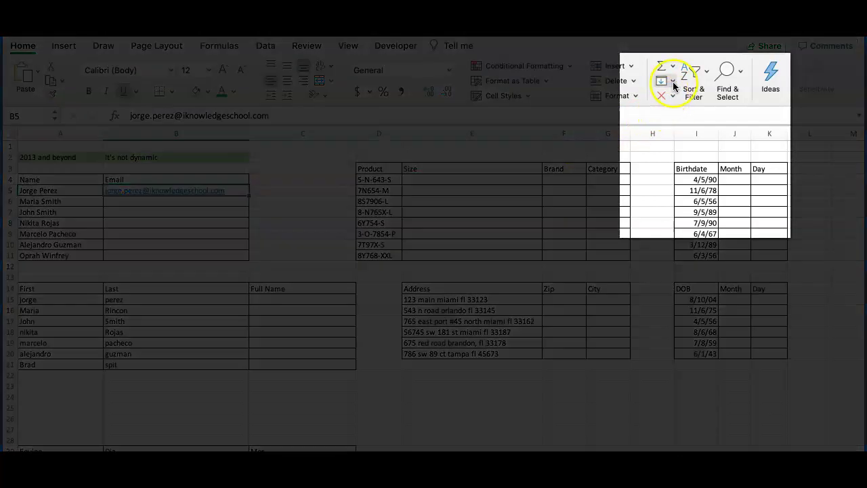
left_click(664, 82)
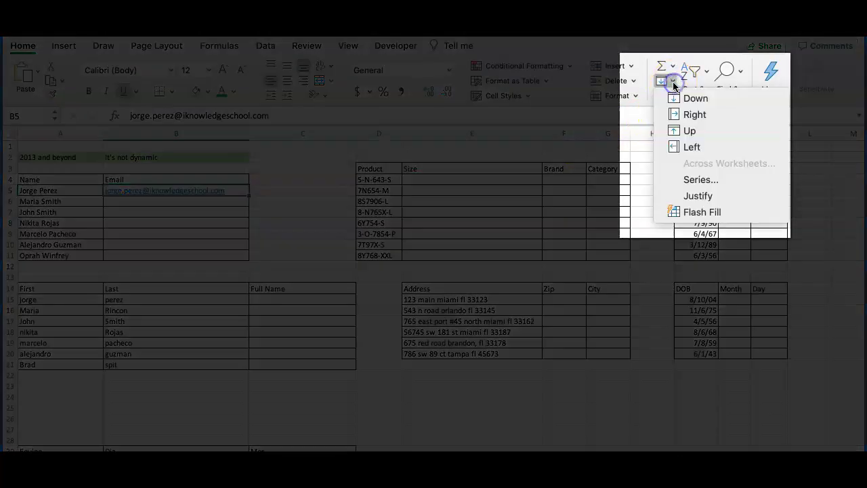
left_click(679, 211)
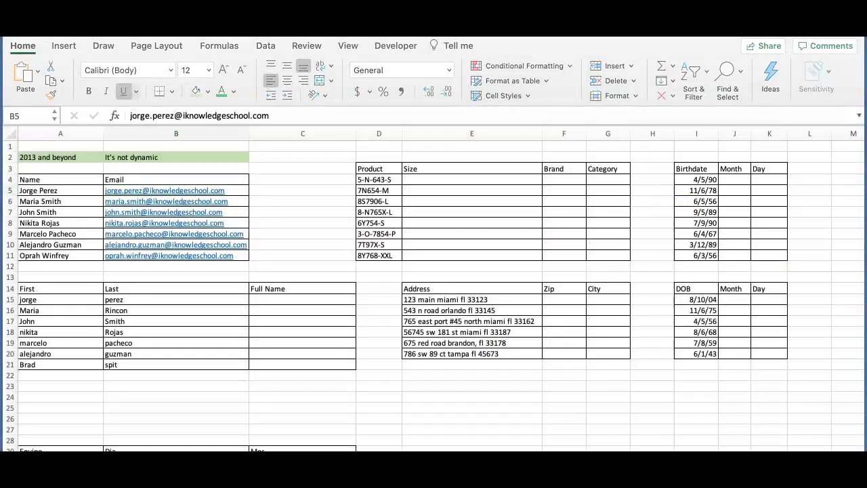
left_click(234, 193)
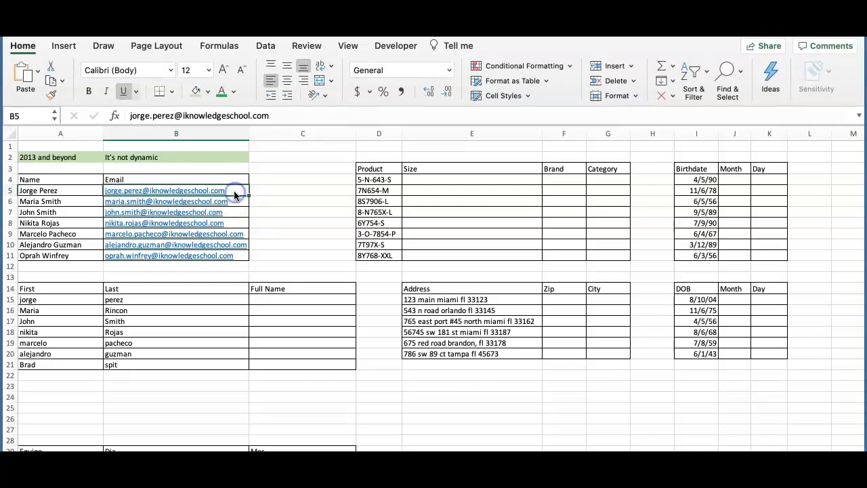
left_click(62, 202)
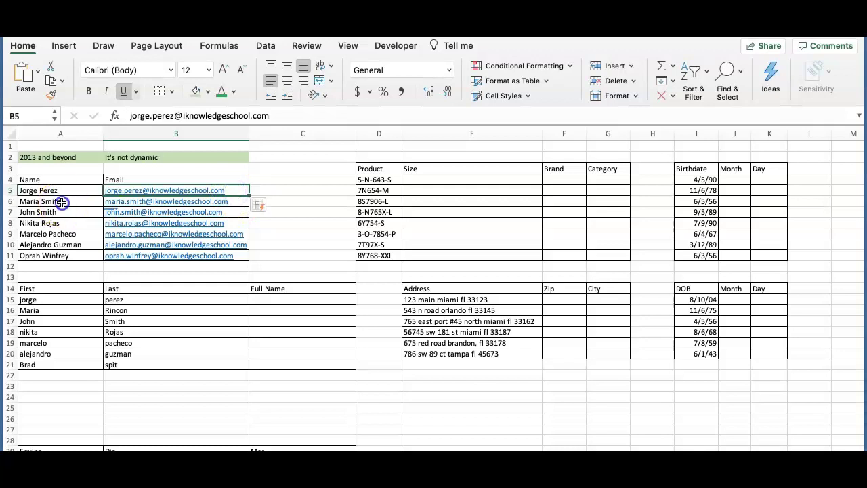
left_click(227, 209)
left_click(70, 214)
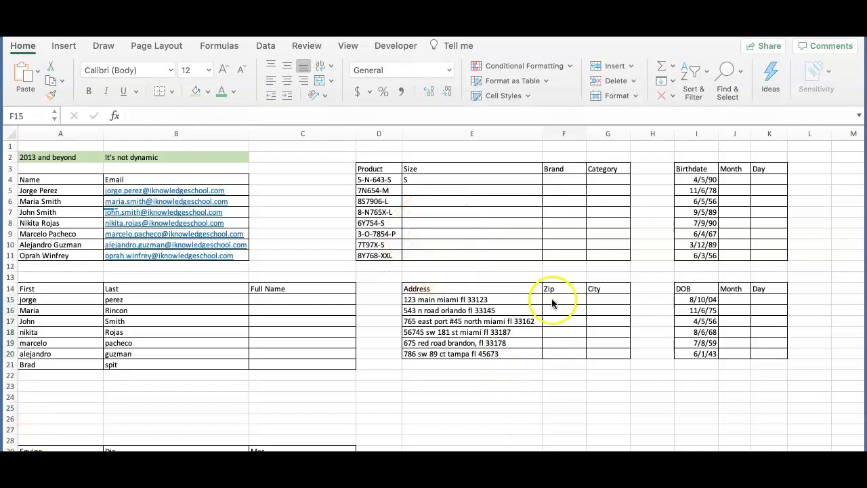
Enter zip examples 33123 and 33145, then Flash Fill the remaining zip codes
left_click(551, 302)
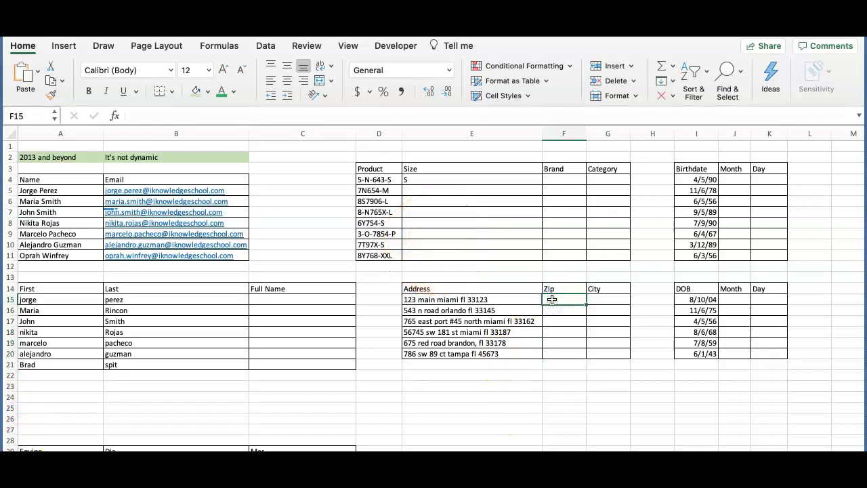
type("33123")
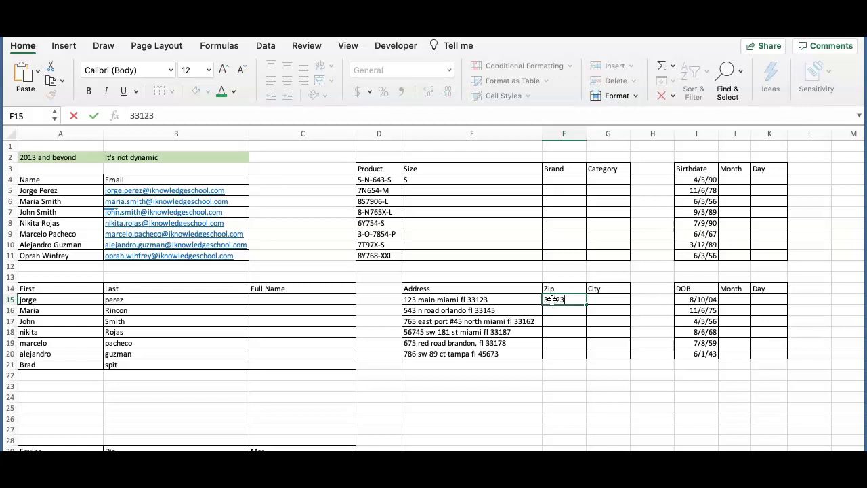
left_click(552, 308)
type("3")
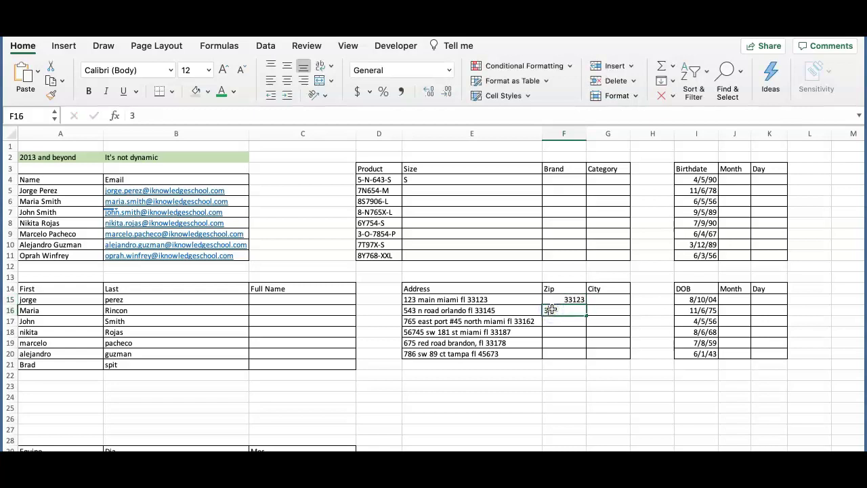
type("3145")
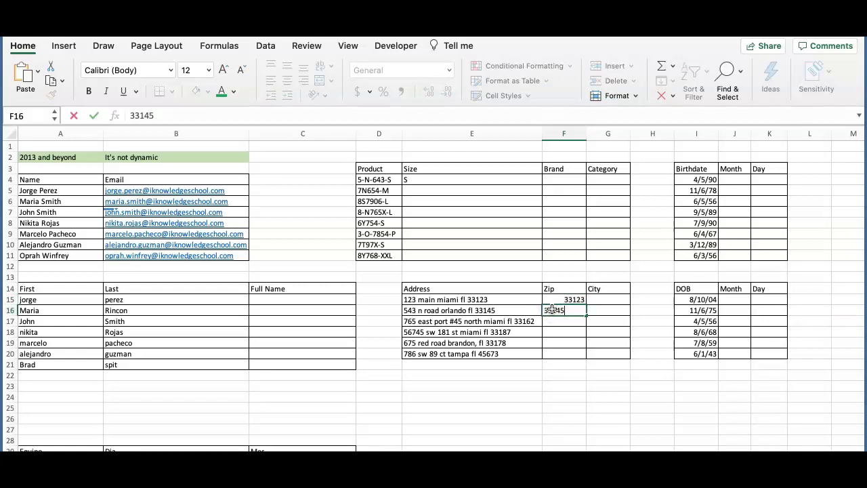
left_click(570, 319)
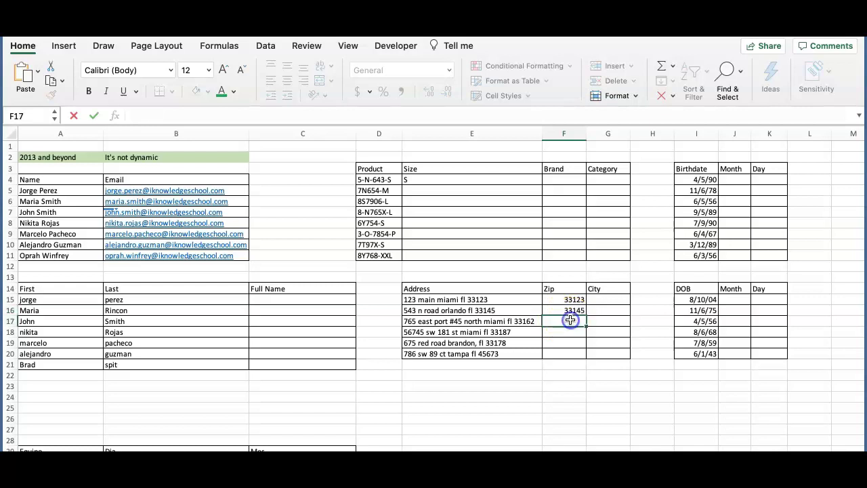
left_click(569, 310)
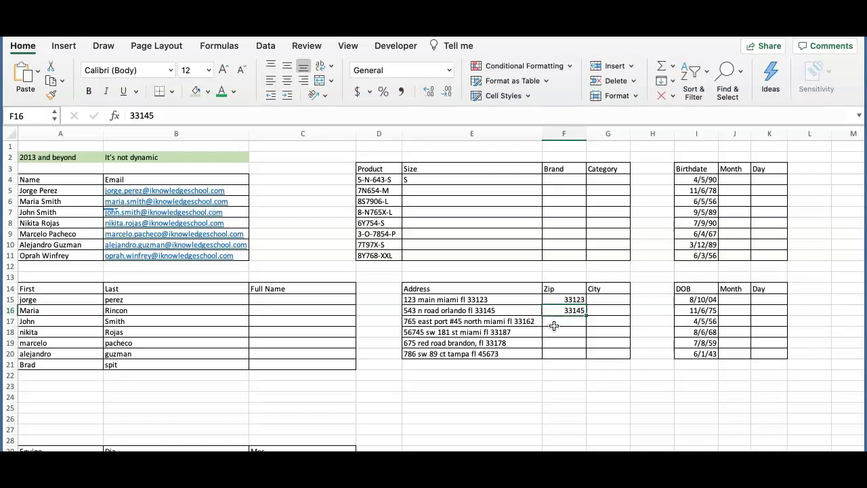
key("ctrl+e")
left_click(540, 384)
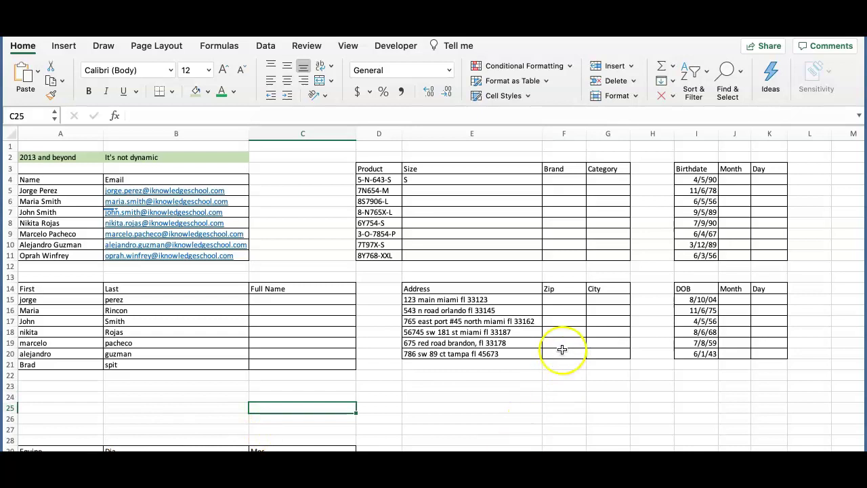
Enter Miami as the first city example and Flash Fill the rest of the City column
left_click(596, 300)
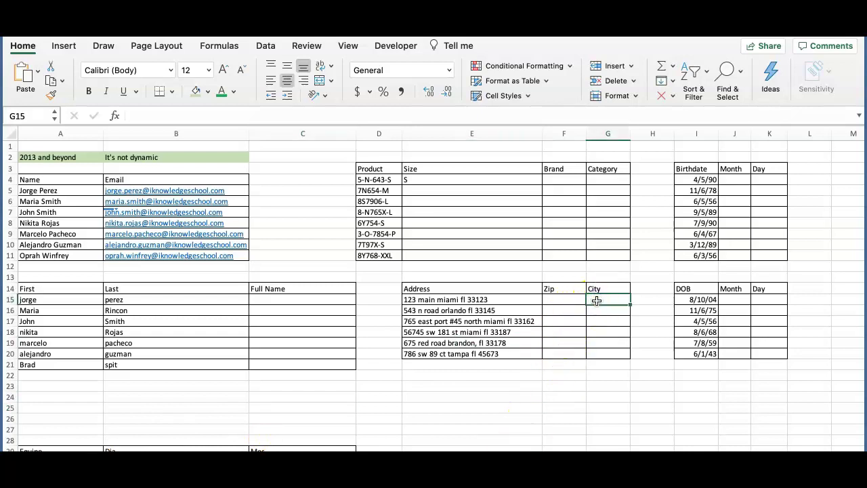
type("Miami")
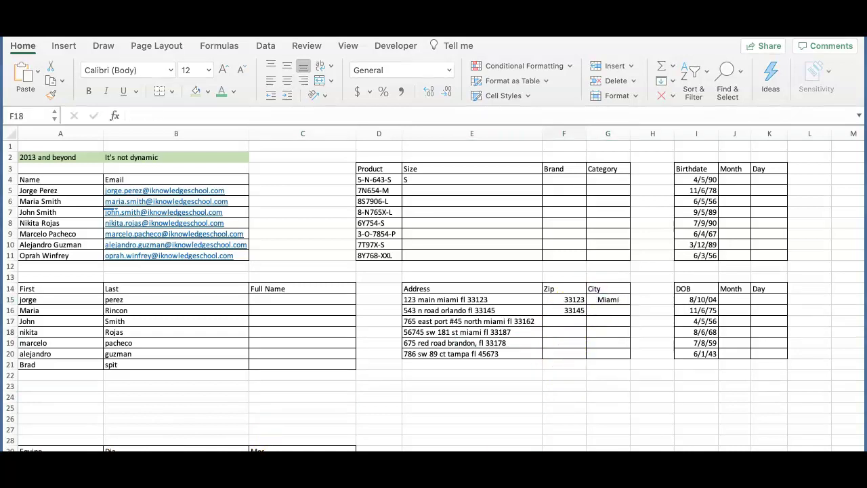
left_click(571, 312)
left_click(570, 311)
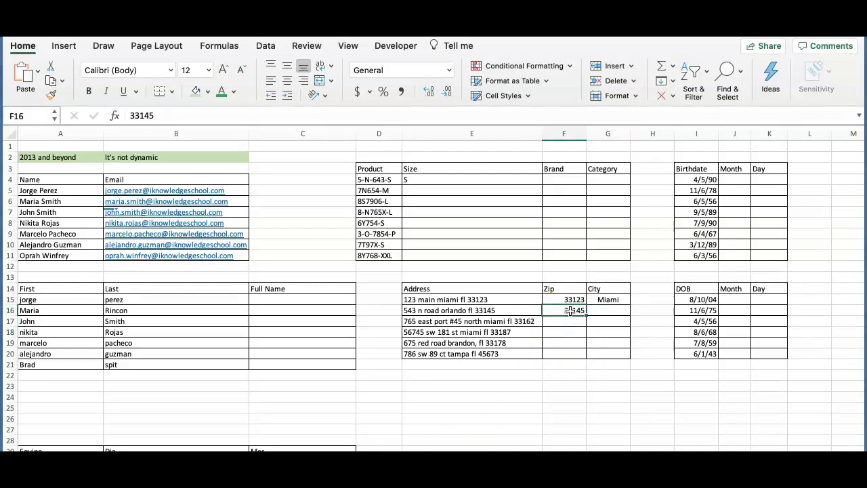
left_click(611, 300)
key("ctrl+e")
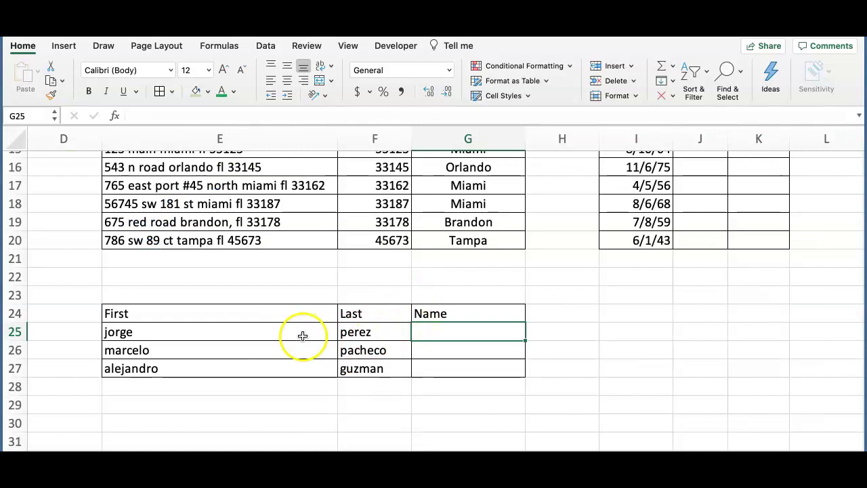
Enter the first person's capitalised full name as the Name column example
left_click(303, 335)
left_click(368, 332)
left_click(434, 330)
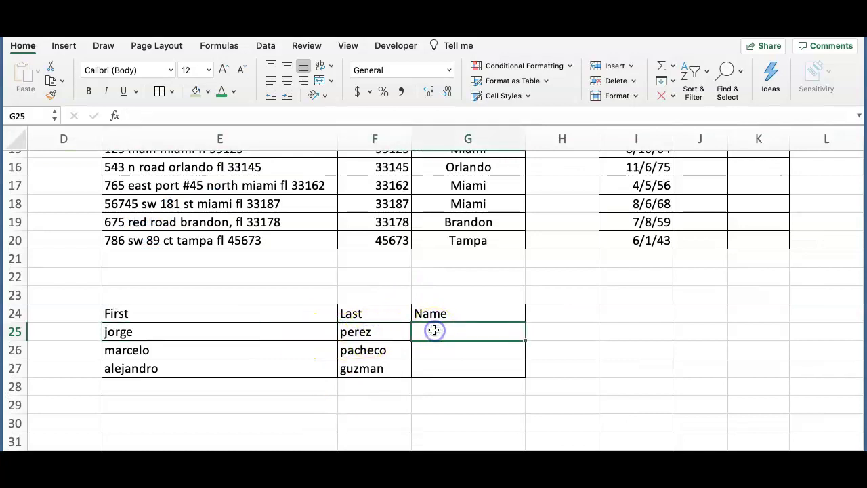
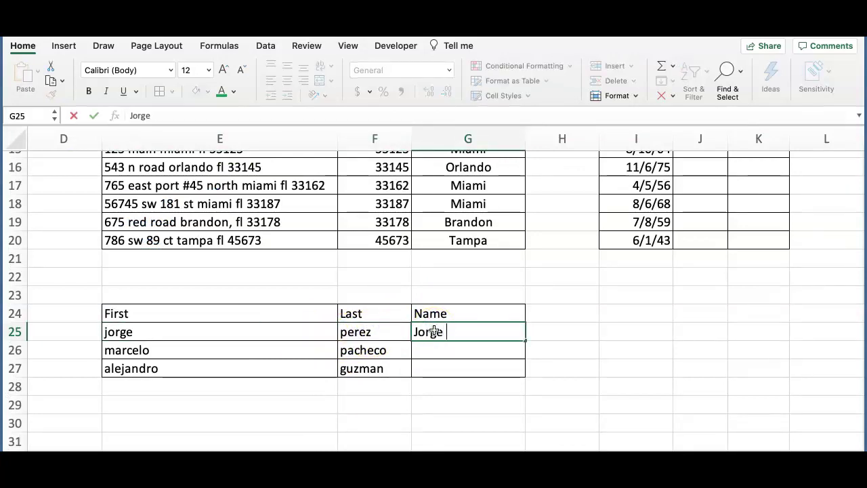
left_click(558, 348)
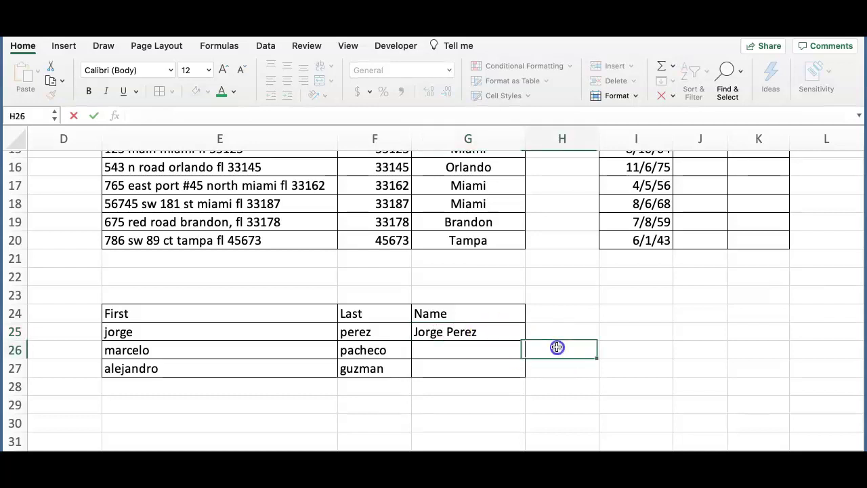
left_click(496, 332)
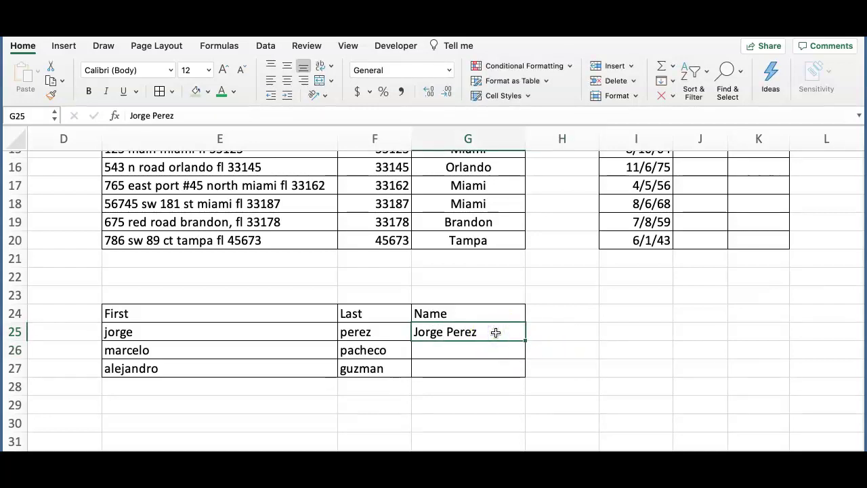
Flash Fill the remaining full names and check the filled results
left_click(332, 350)
left_click(385, 350)
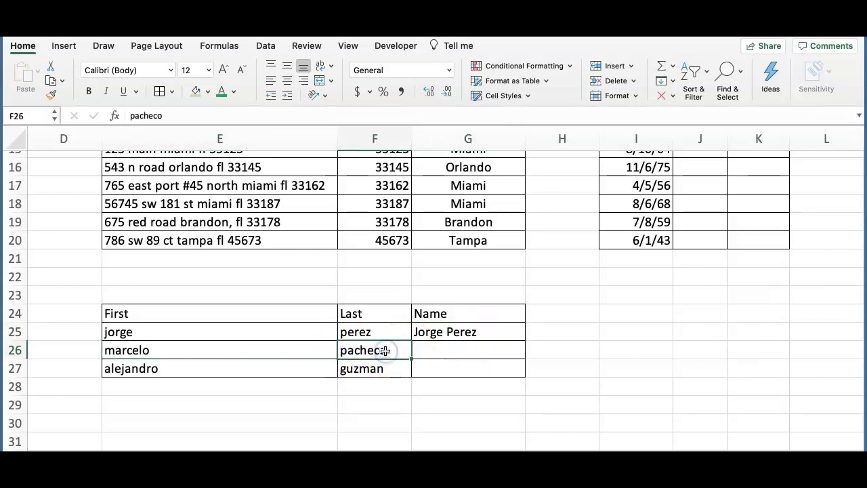
left_click(376, 368)
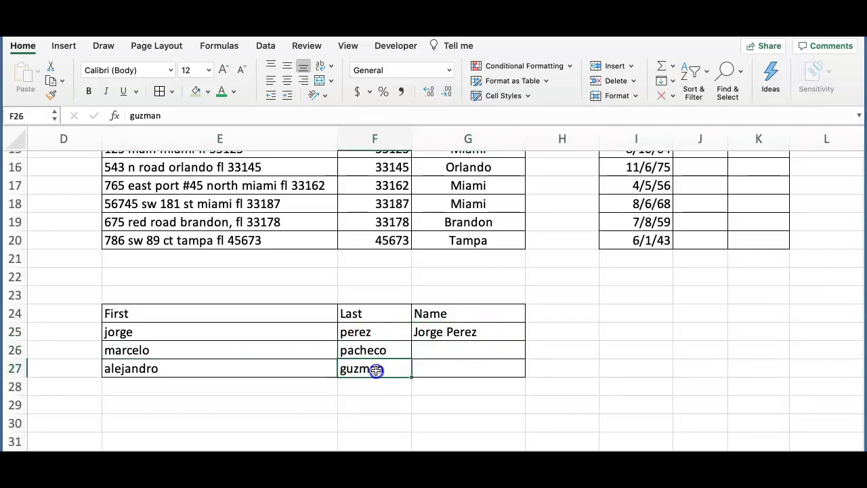
left_click(435, 331)
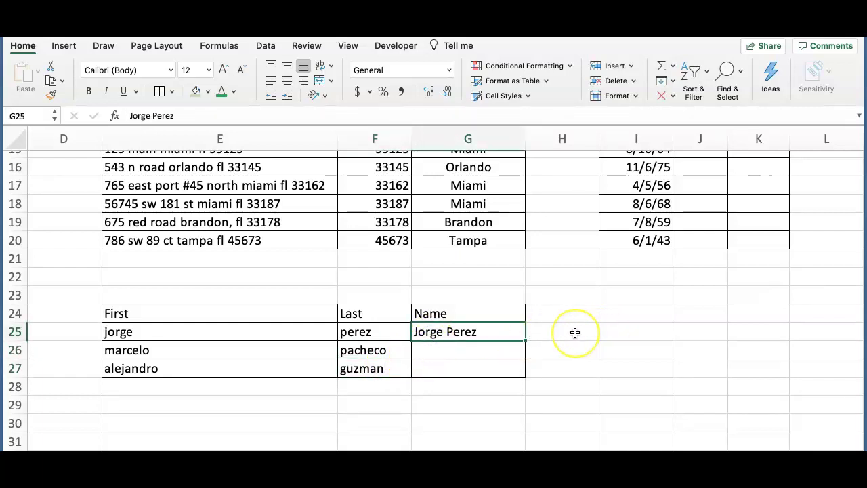
key("super+e")
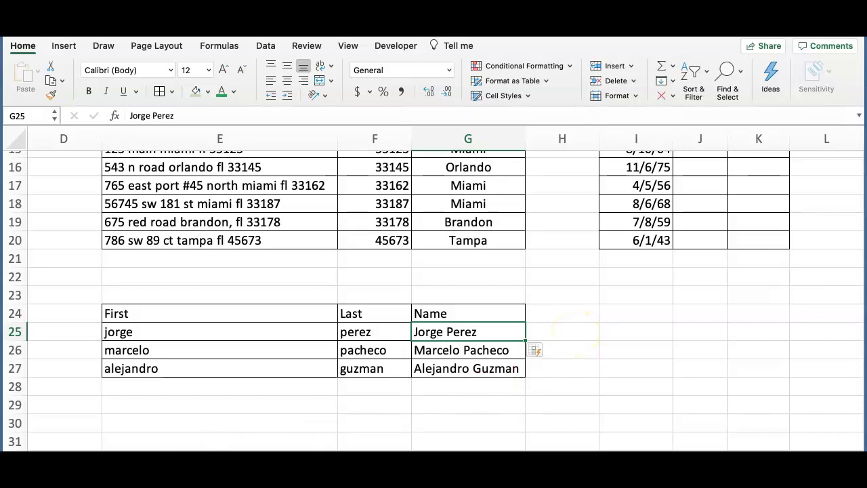
left_click(496, 332)
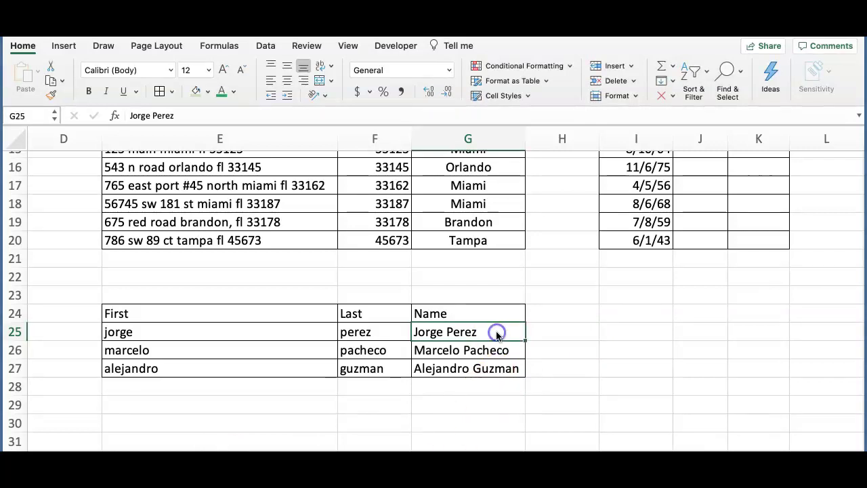
left_click(497, 351)
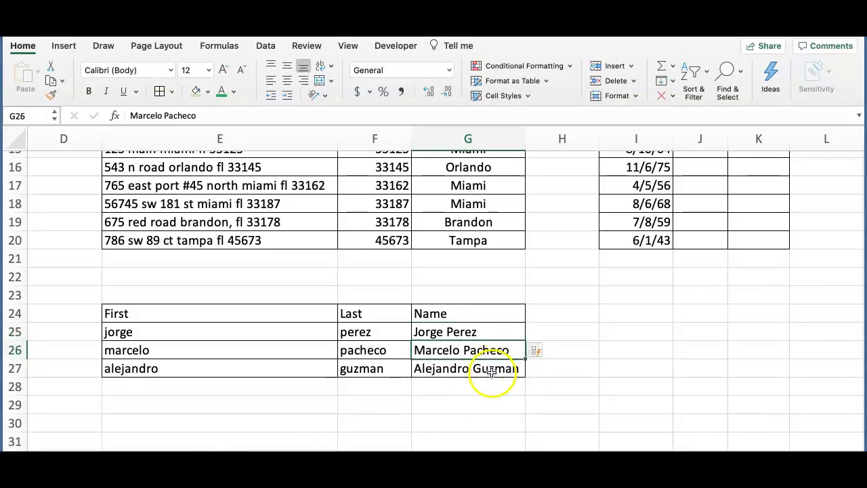
left_click(492, 369)
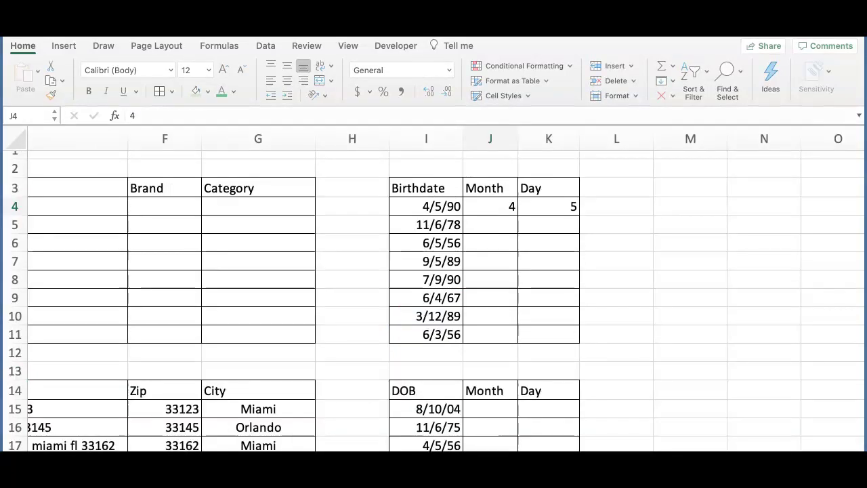
Flash Fill the Month and Day columns from the birthdate examples 4 and 5
left_click(484, 207)
left_click(544, 204)
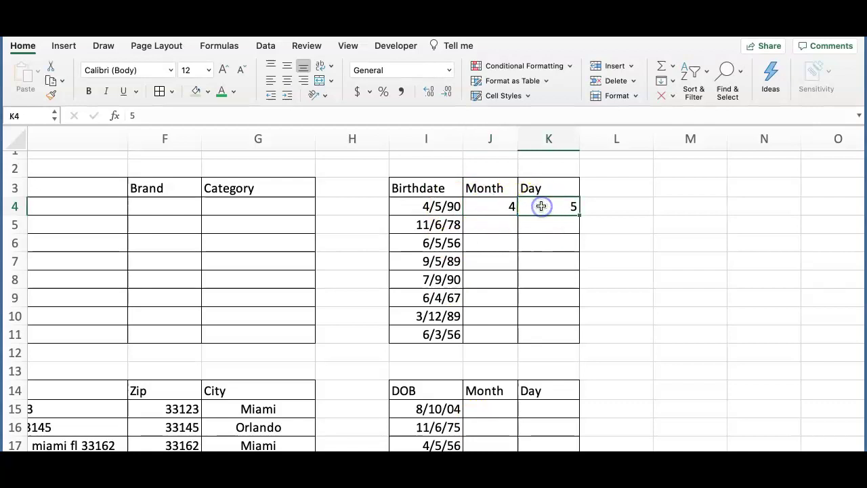
left_click(502, 209)
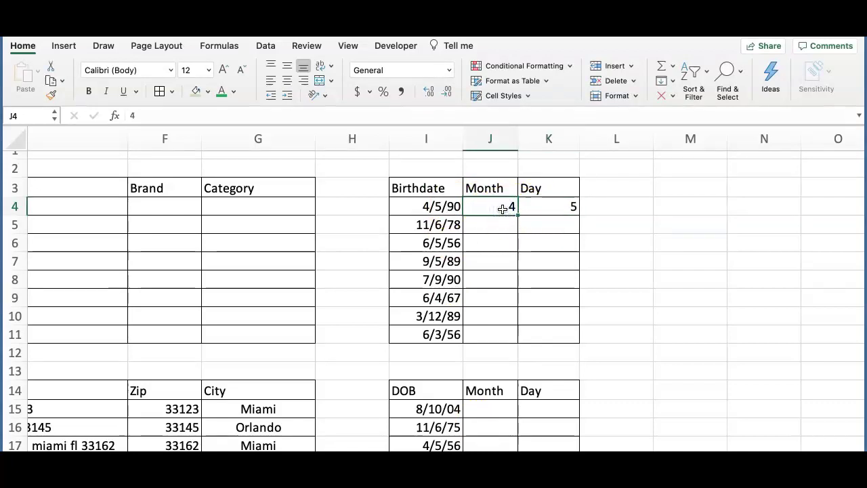
key("ctrl+e")
left_click(526, 206)
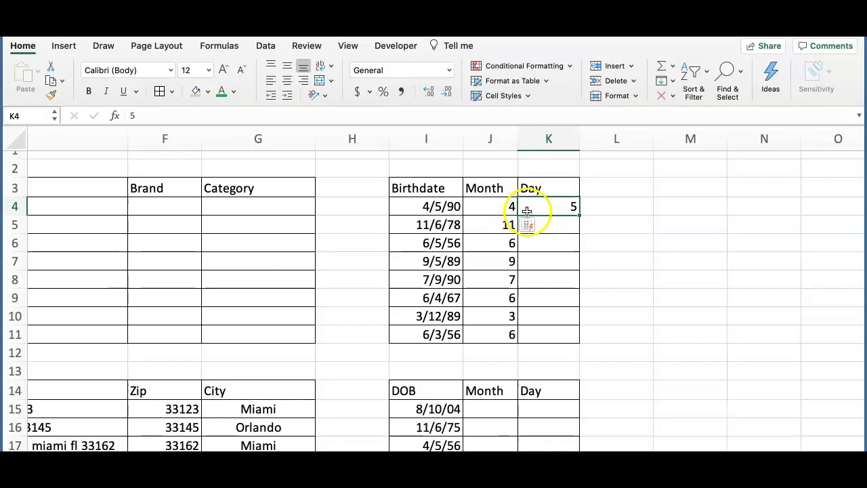
key("ctrl+e")
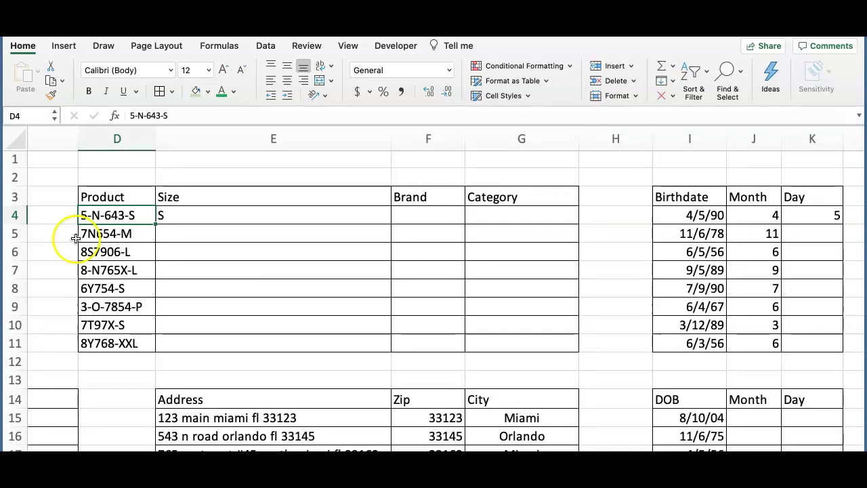
Flash Fill the Size, Brand and Category columns from the examples S, 643 and N
left_click(133, 215)
left_click(136, 233)
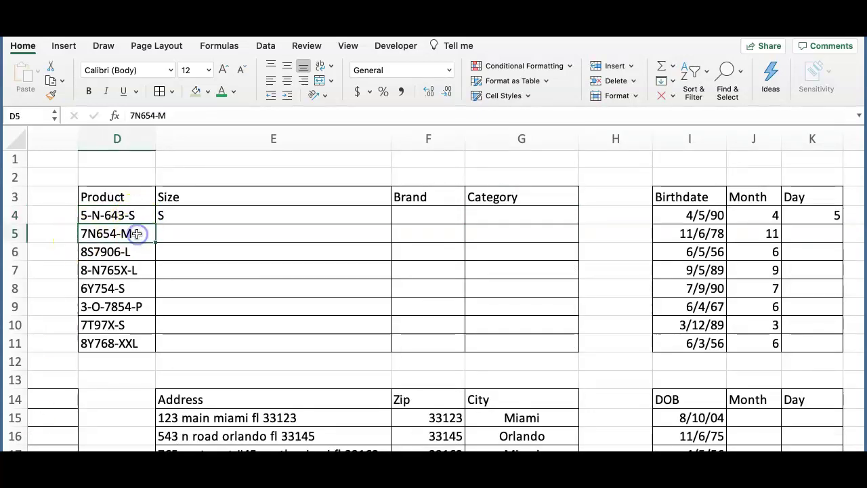
left_click(140, 253)
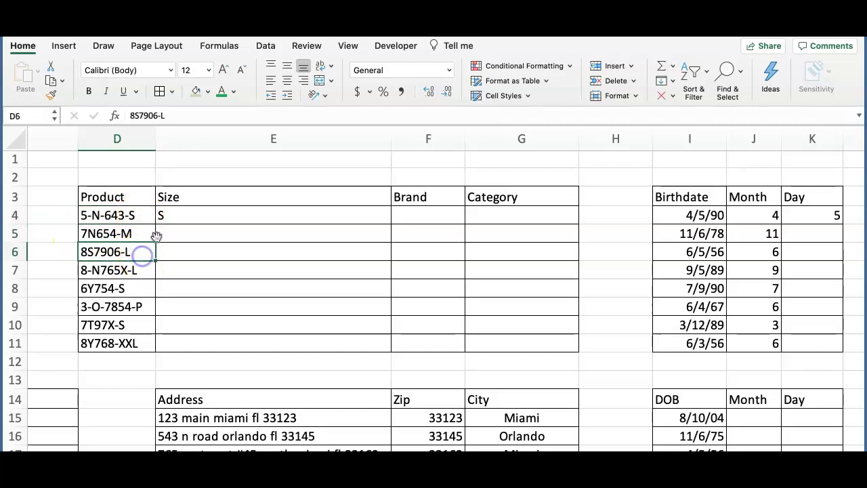
left_click(174, 216)
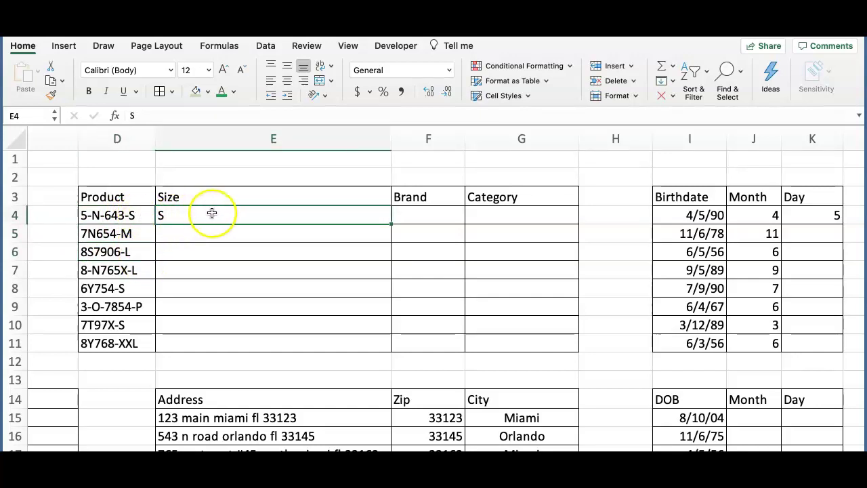
key("ctrl+e")
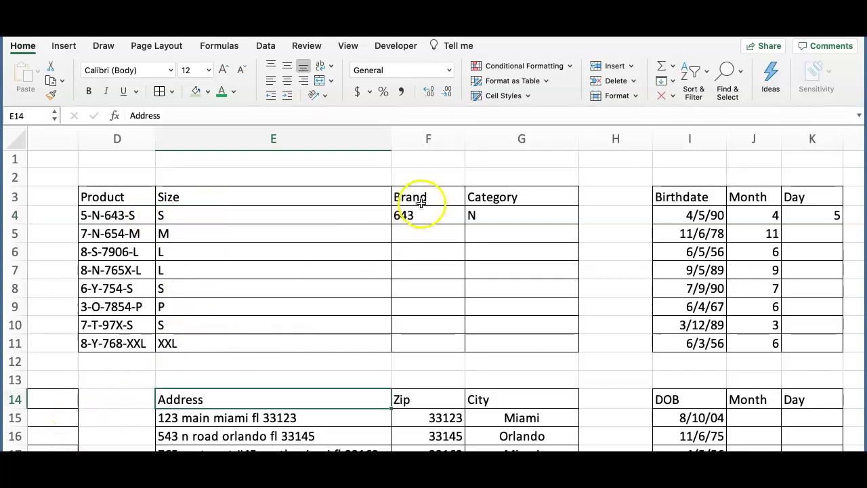
left_click(428, 215)
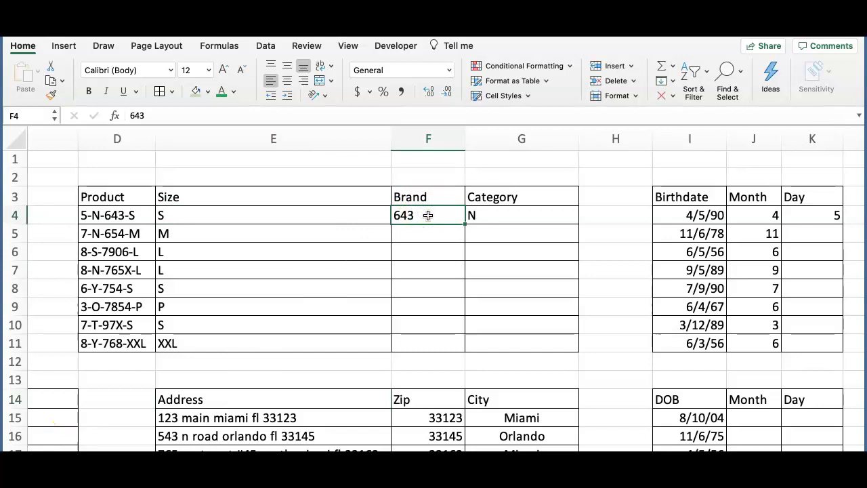
key("ctrl+e")
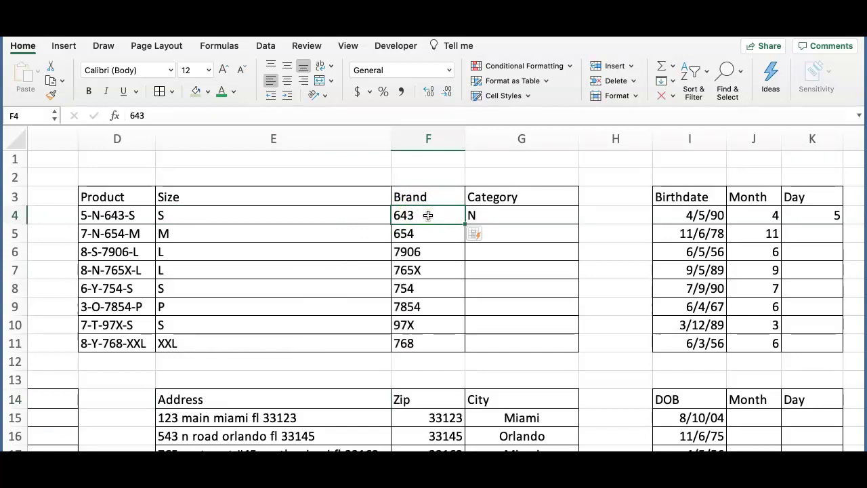
left_click(355, 214)
left_click(510, 214)
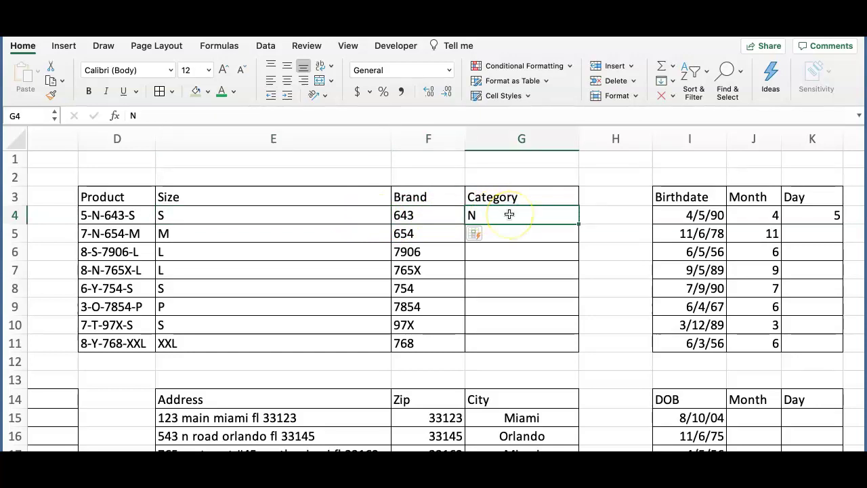
key("ctrl+e")
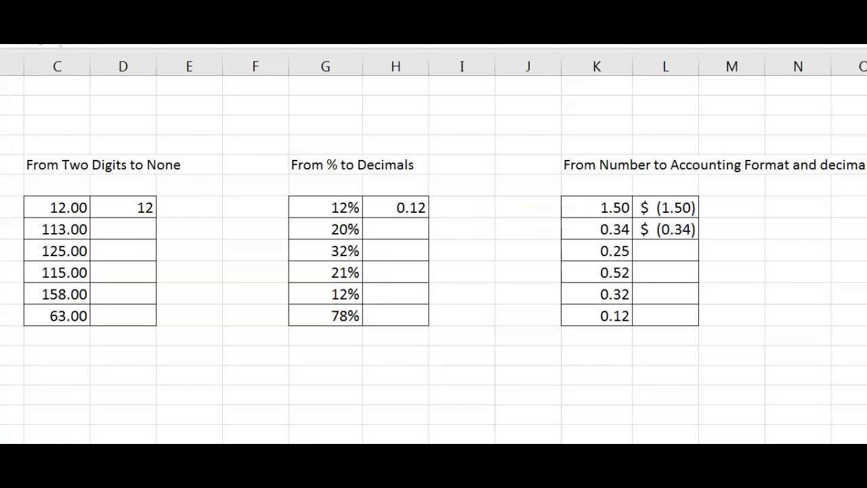
Flash Fill the whole-number column from the example 12
left_click(130, 216)
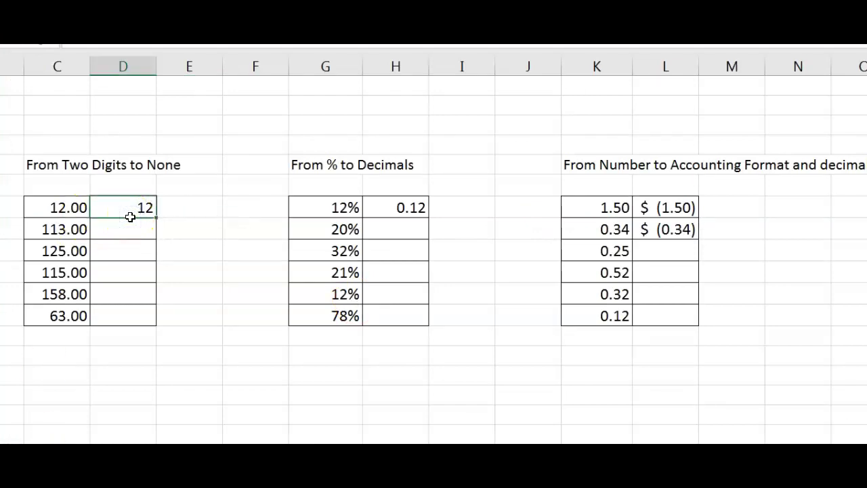
left_click(61, 208)
left_click(94, 212)
key("ctrl+e")
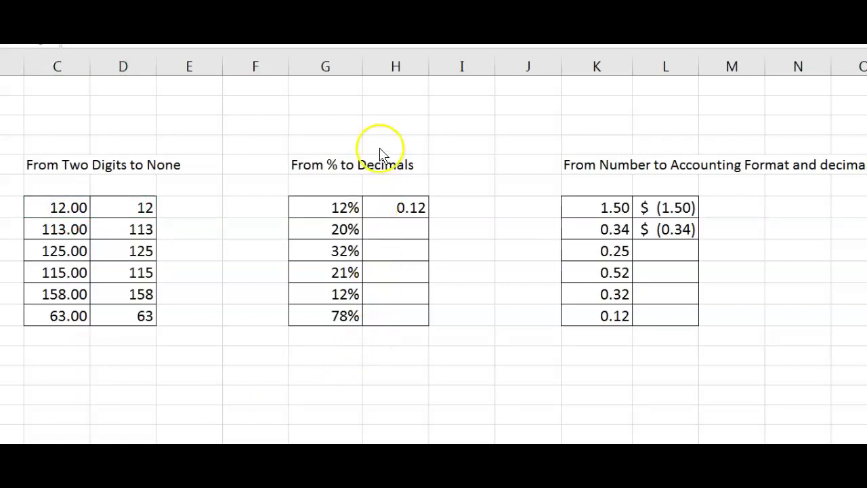
Flash Fill the percentage-to-decimal column from the example 0.12
left_click(410, 213)
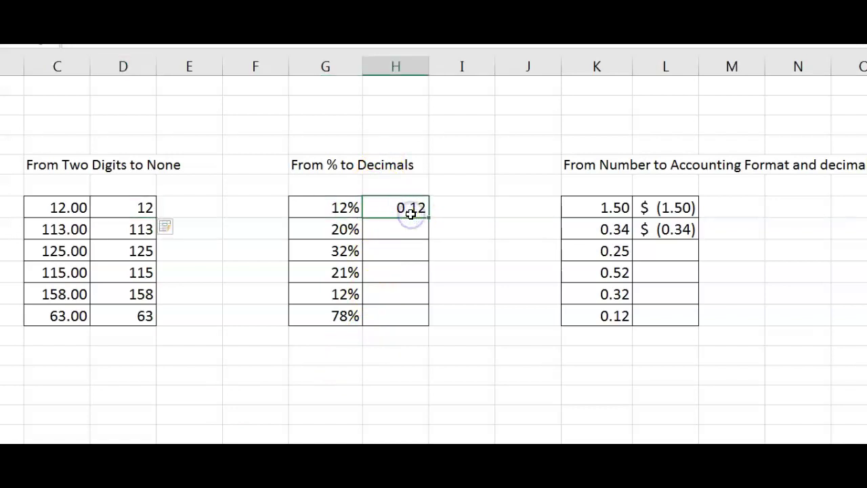
key("ctrl+e")
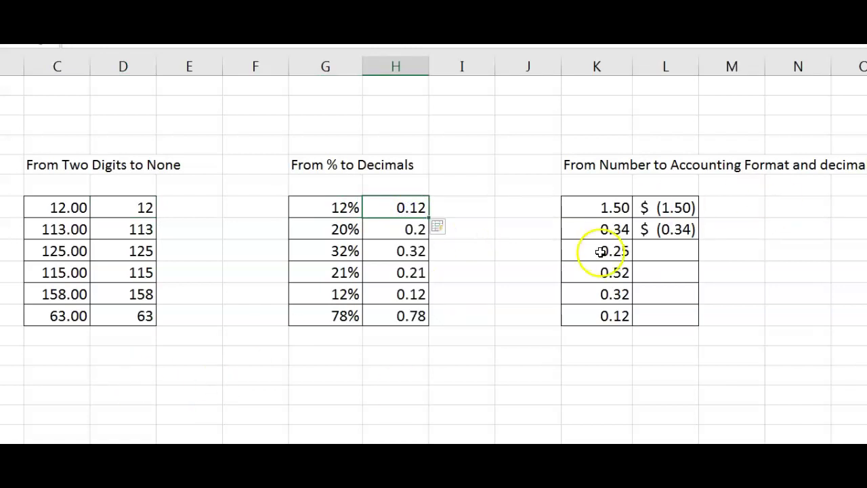
left_click(680, 236)
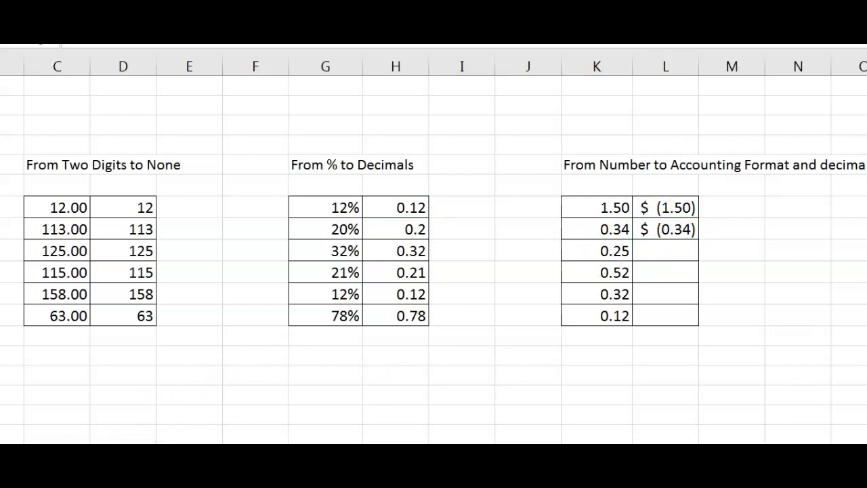
Flash Fill the accounting column from the $ (1.50) example
left_click(667, 207)
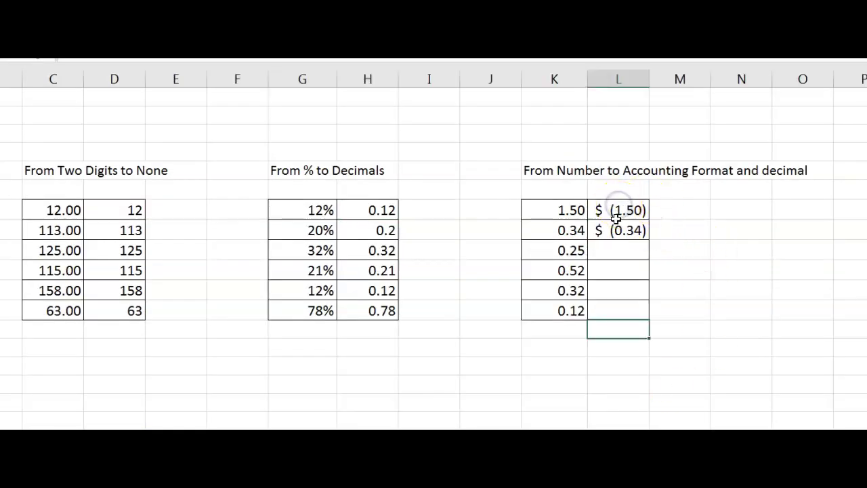
left_click(617, 213)
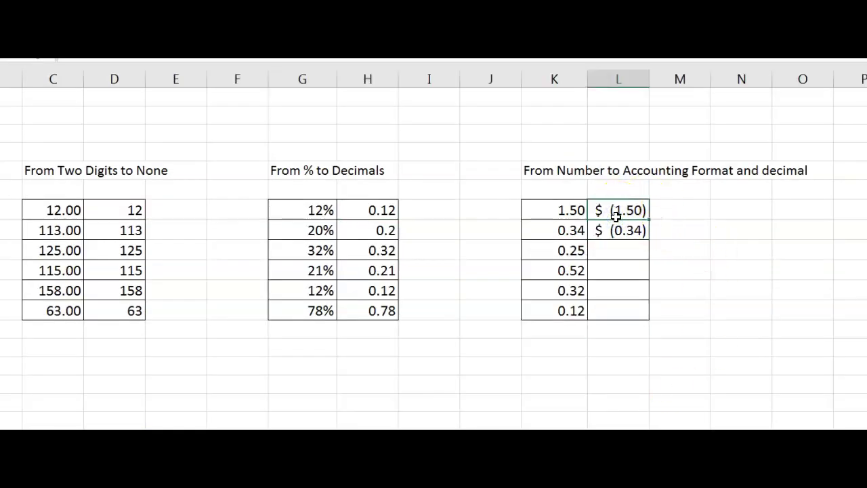
key("ctrl+e")
left_click(707, 235)
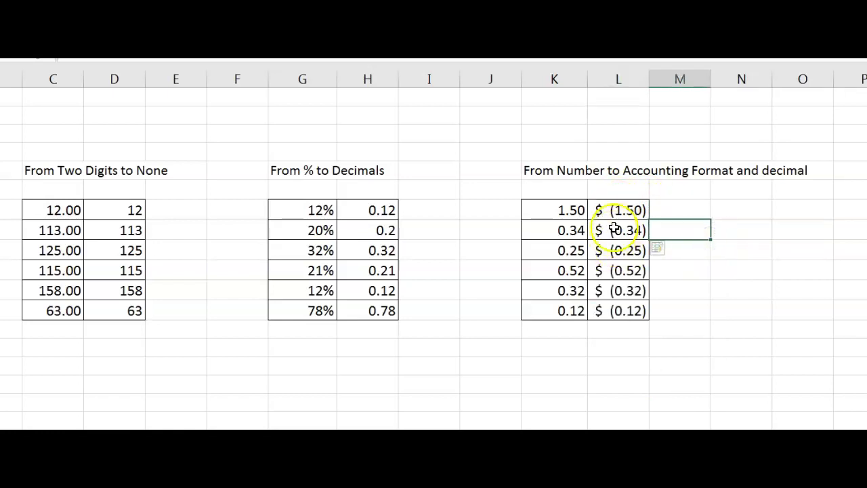
Clear L5:L9 and retry Flash Fill from one example, dismissing the no-pattern warning
left_click_drag(613, 229, 613, 309)
key("Delete")
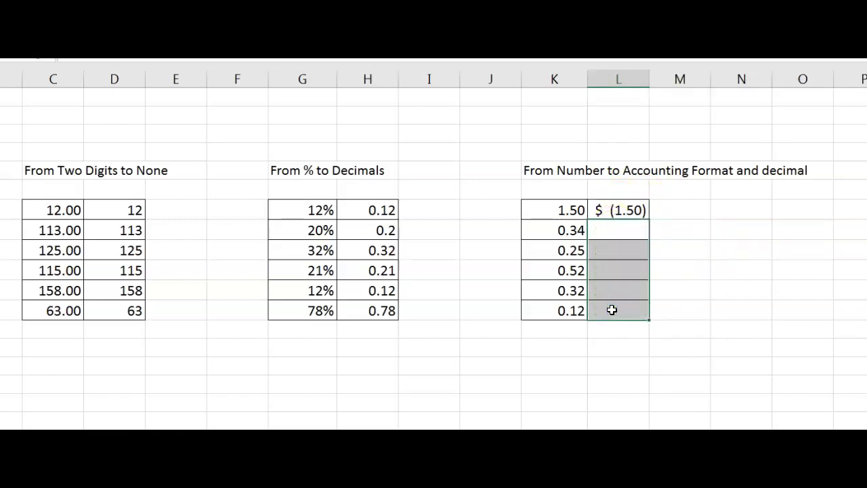
left_click(633, 212)
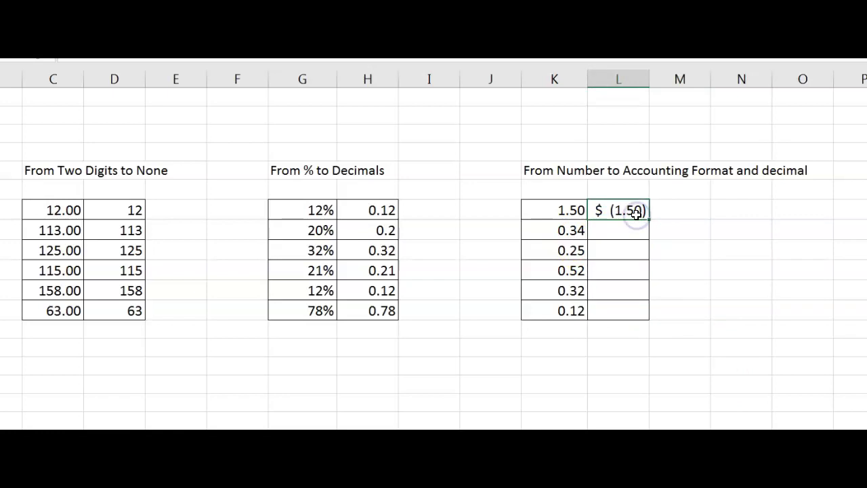
key("ctrl+e")
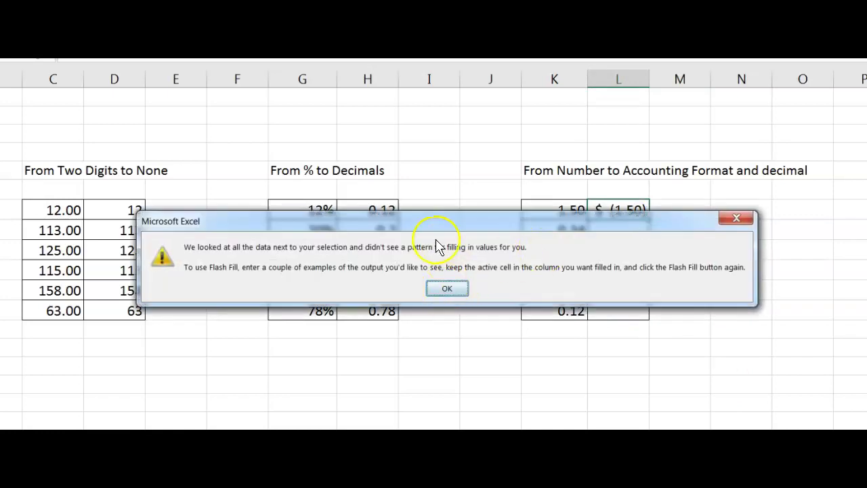
left_click(442, 294)
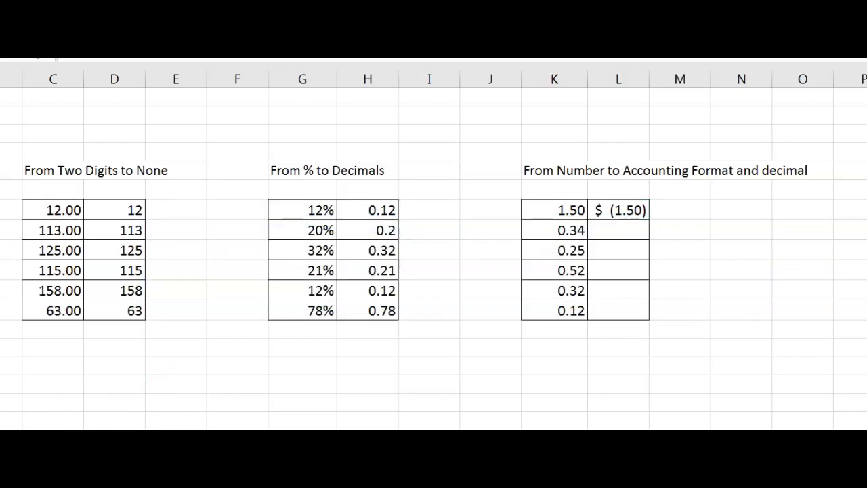
Add -1.34 as a second example in L5 and Flash Fill the accounting column again
double_click(633, 224)
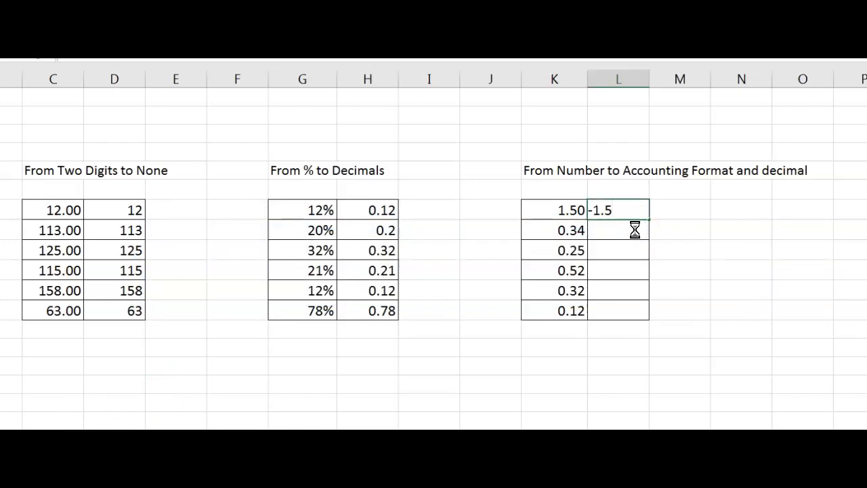
left_click(634, 230)
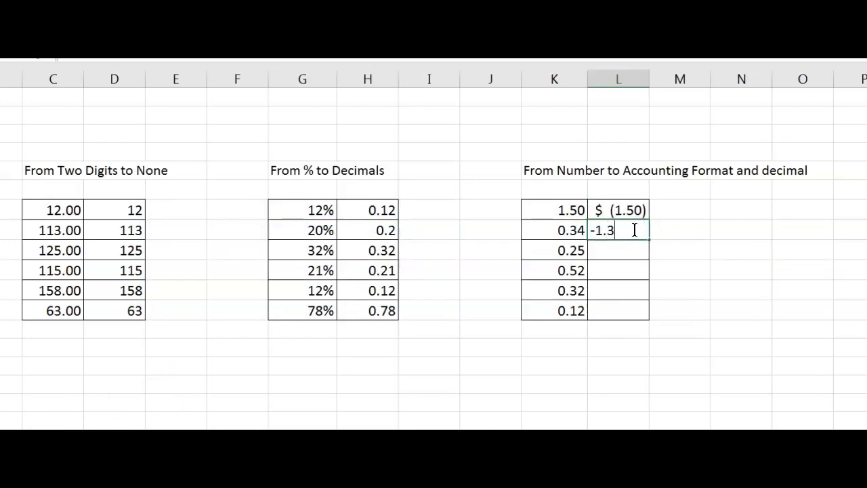
key("Return")
left_click(629, 230)
left_click(631, 210)
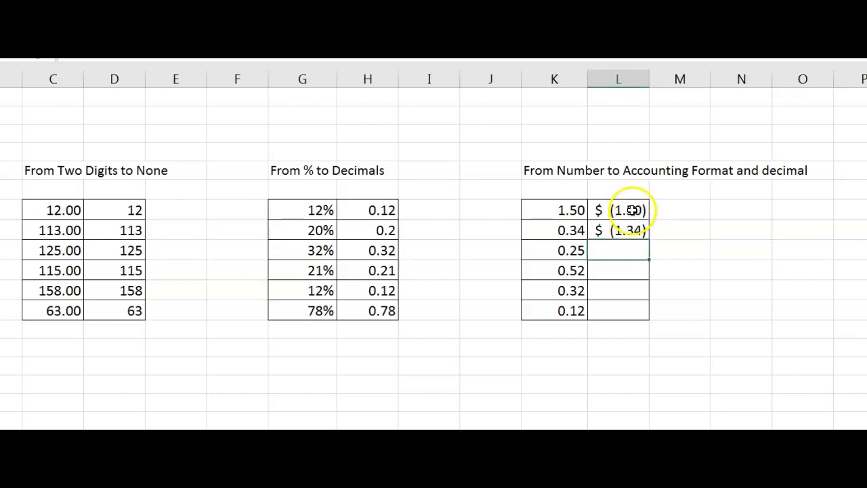
key("ctrl+e")
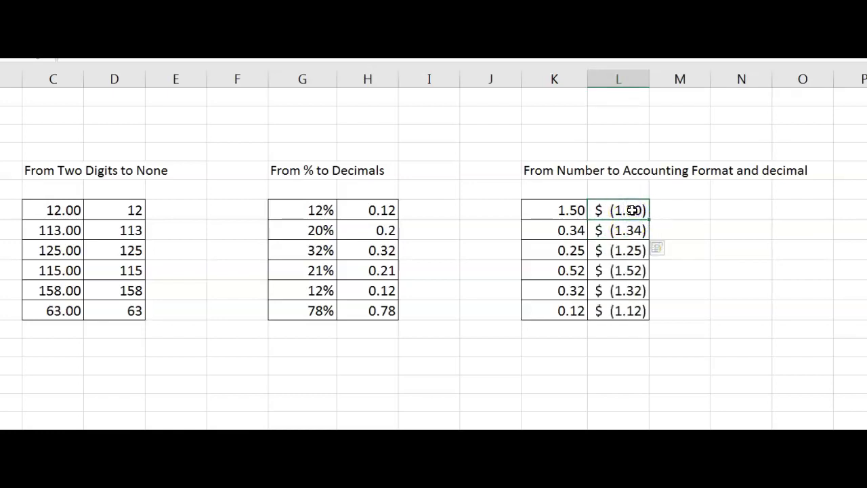